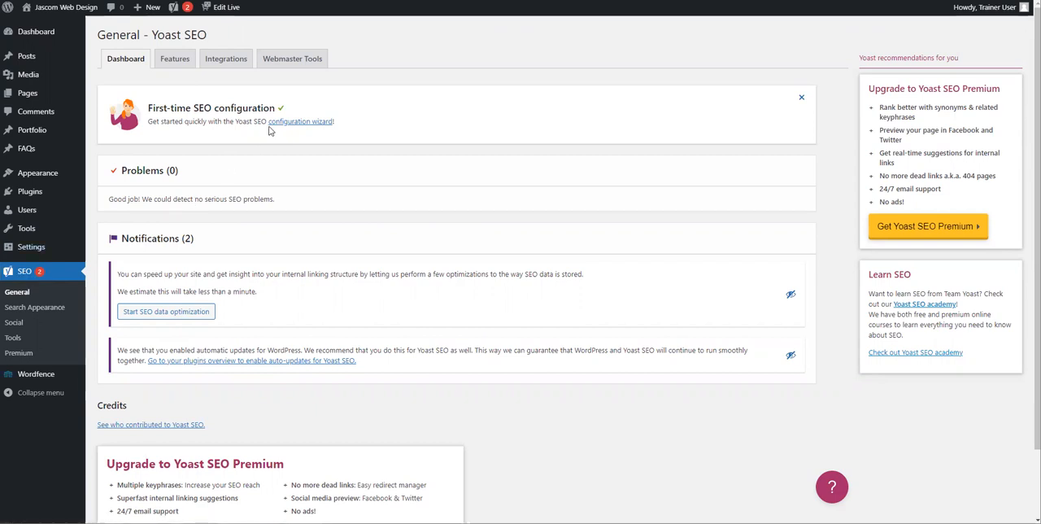
Step: Start the SEO configuration wizard, declaring the site live and ready to be indexed and its type a small offline business
click(290, 122)
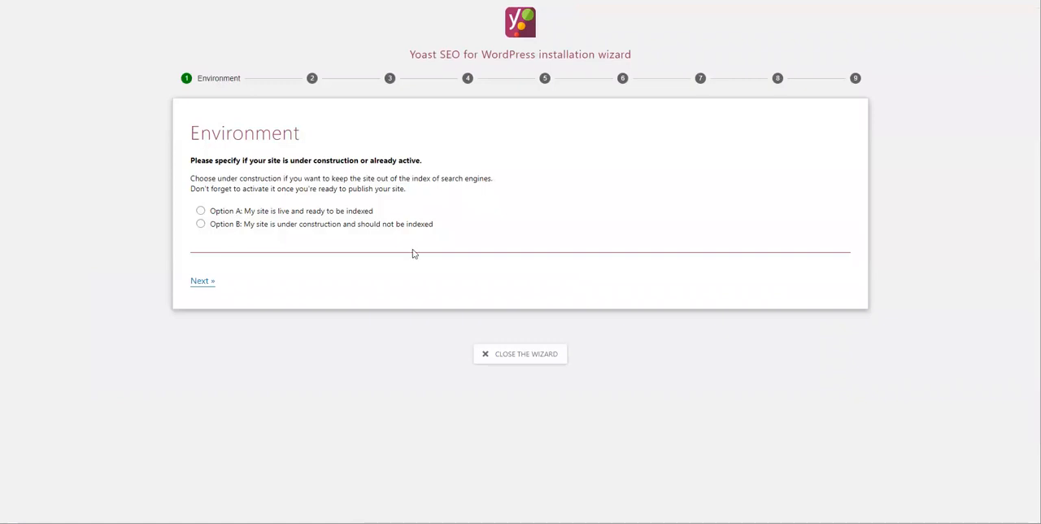
click(318, 212)
click(208, 286)
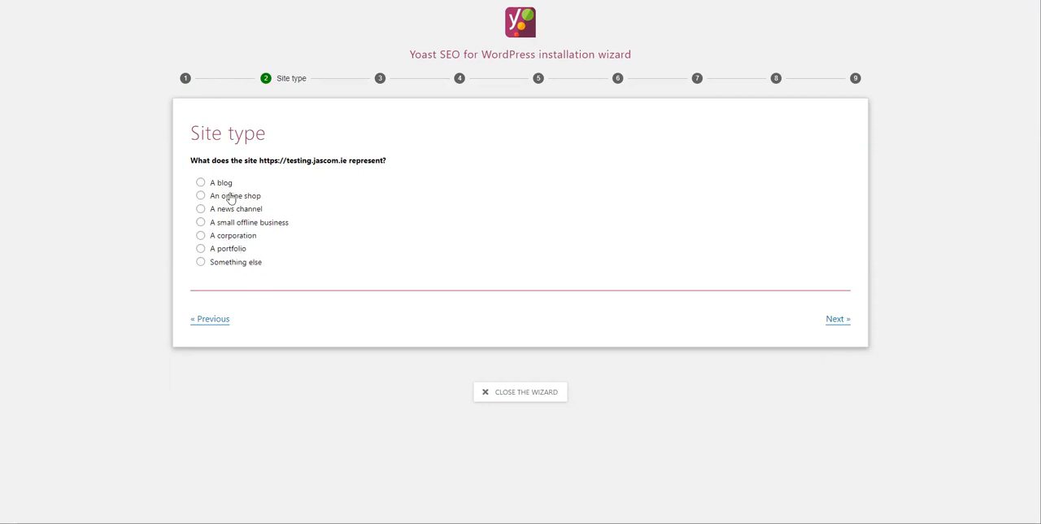
click(231, 223)
click(836, 319)
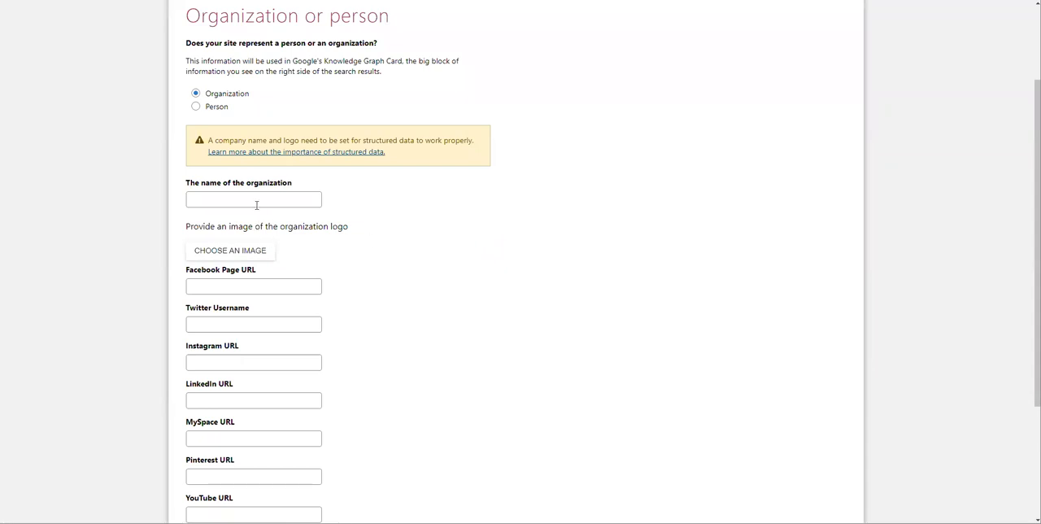
Step: Enter "Jascom Training" as the organization name and choose the coin jar image from the media library as its logo
click(256, 200)
text(Ja)
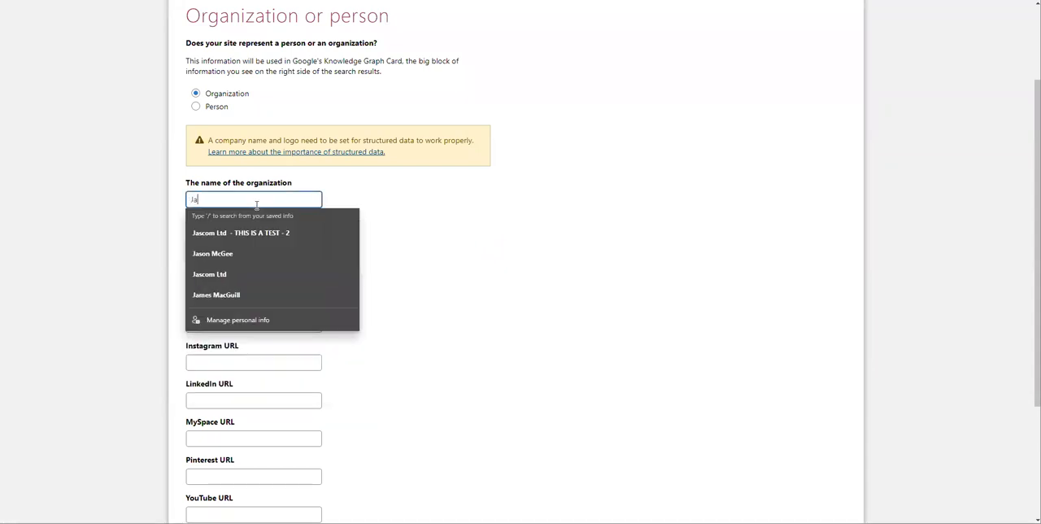
text(scom Traiining)
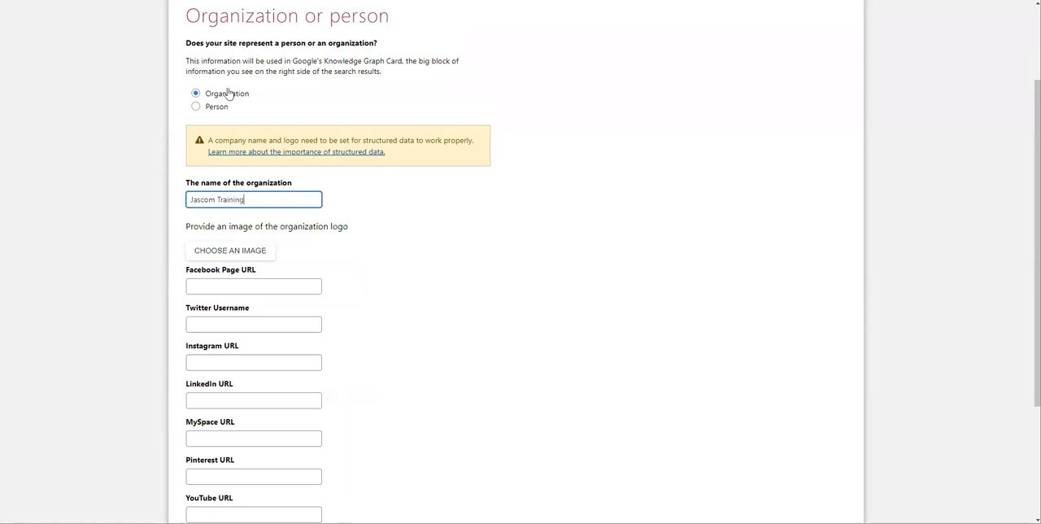
click(252, 250)
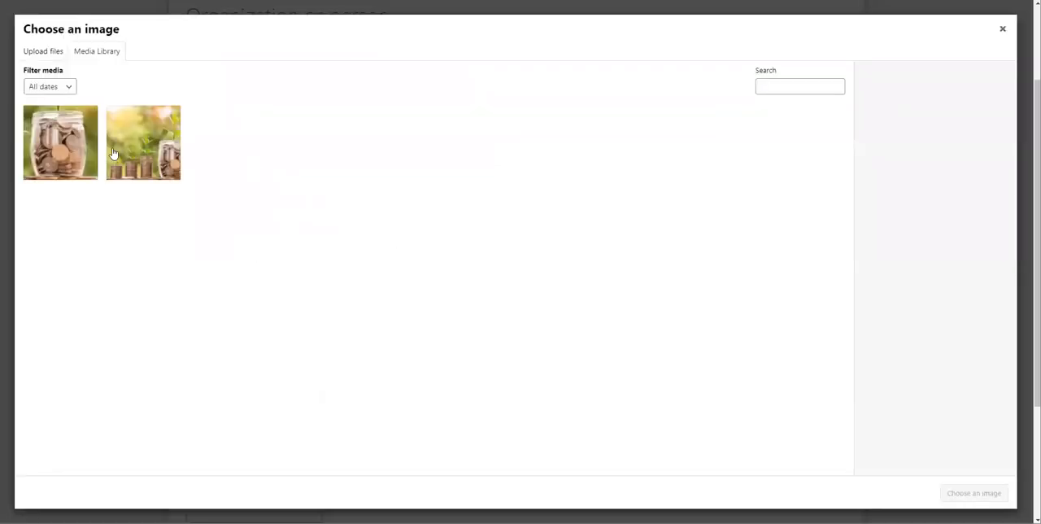
click(70, 155)
click(989, 494)
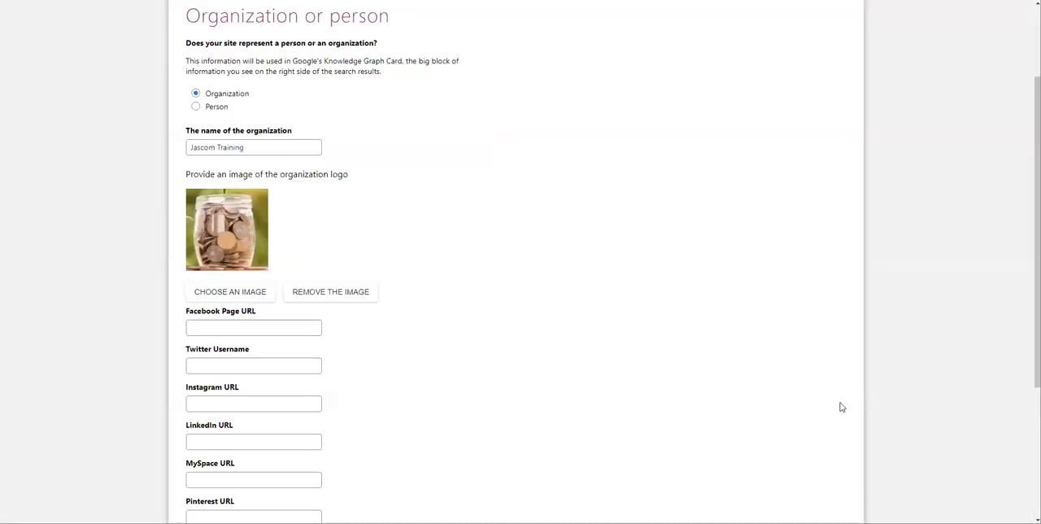
Step: Look over the organization's social profile fields, leave them blank and continue to the search engine visibility settings
scroll(310, 288, down, 1)
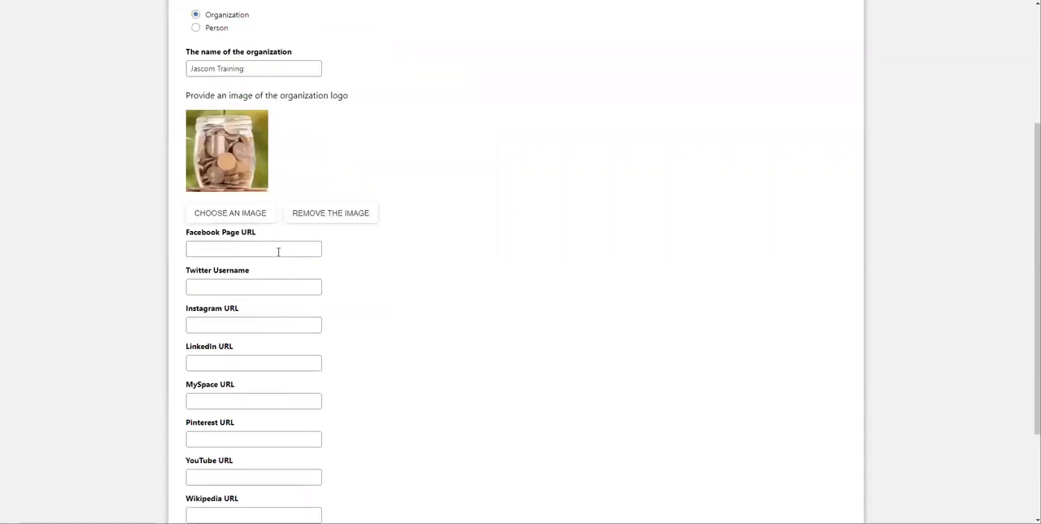
click(278, 252)
click(395, 196)
scroll(297, 293, down, 2)
scroll(298, 292, up, 2)
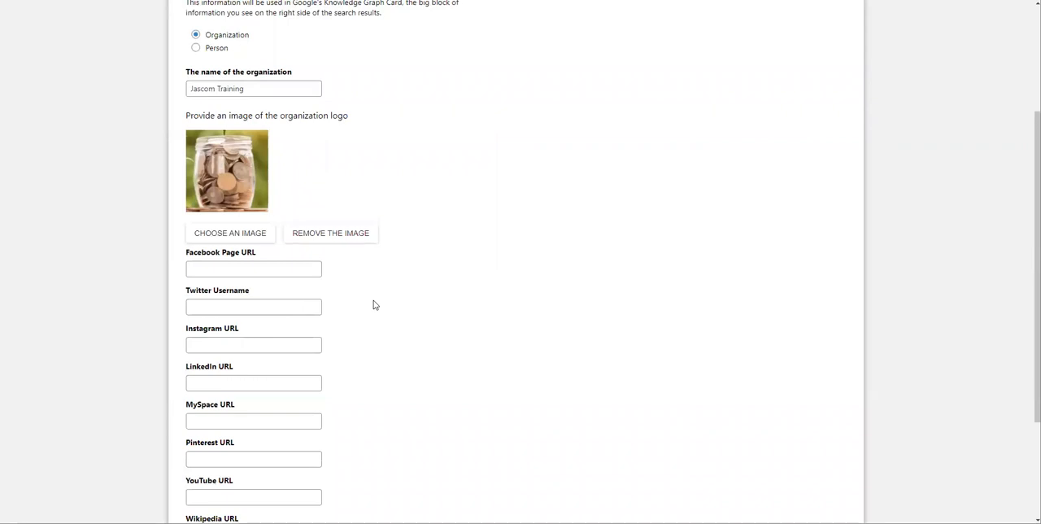
scroll(410, 249, up, 2)
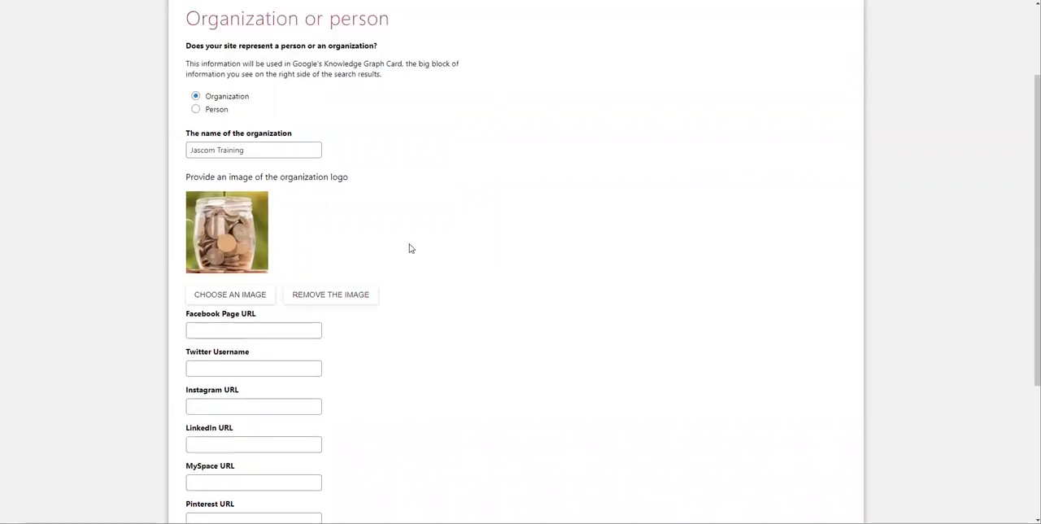
scroll(409, 248, down, 4)
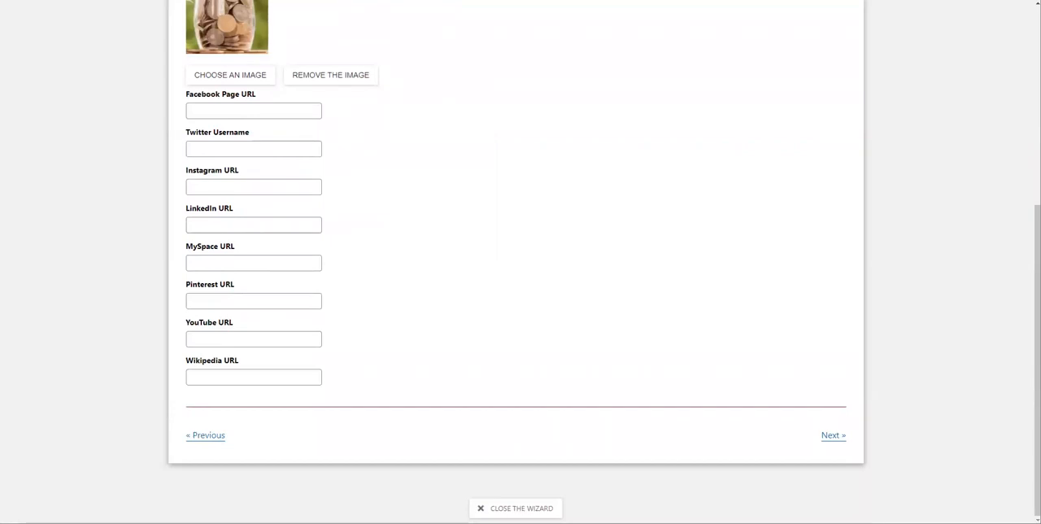
click(832, 437)
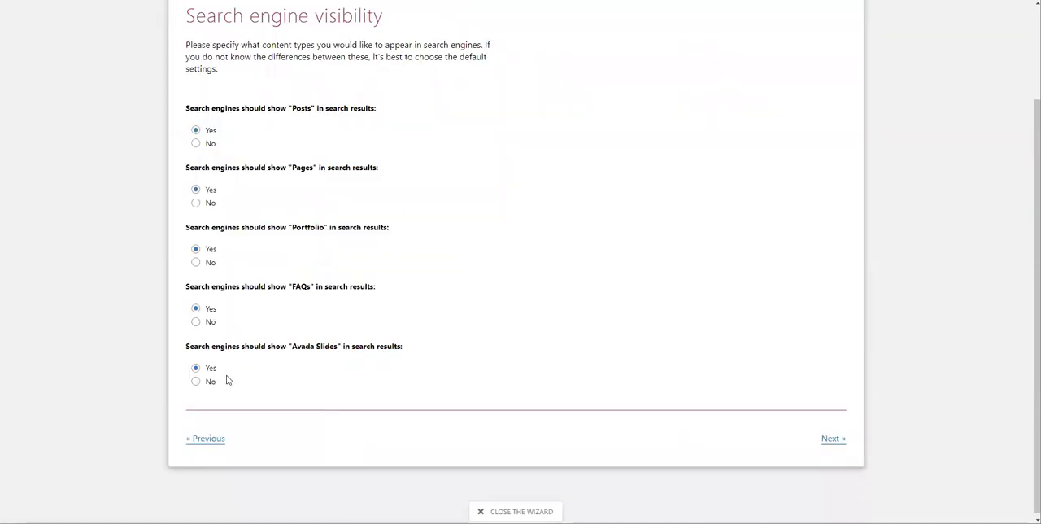
Step: Exclude Portfolio, FAQs and Avada Slides from search results, keep Posts and Pages shown, and continue
scroll(350, 32, up, 1)
scroll(352, 49, down, 1)
click(196, 263)
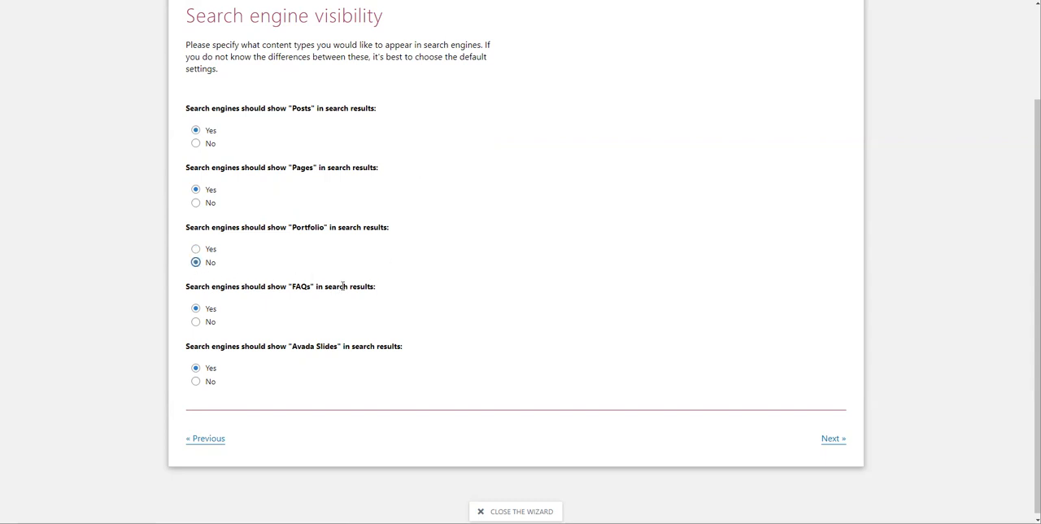
click(196, 322)
click(196, 386)
click(832, 440)
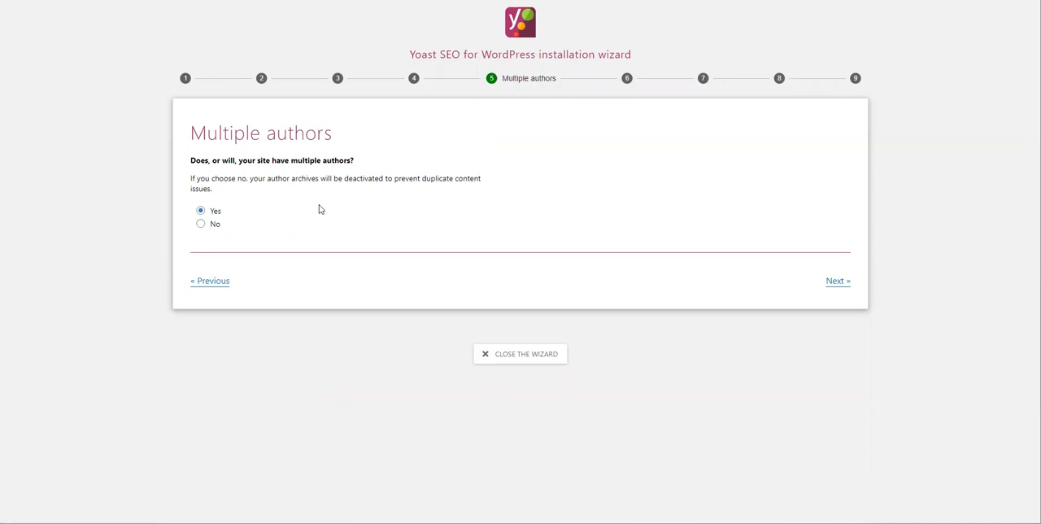
Step: Specify that the site does not have multiple authors and choose the vertical bar "|" as the title separator
click(200, 223)
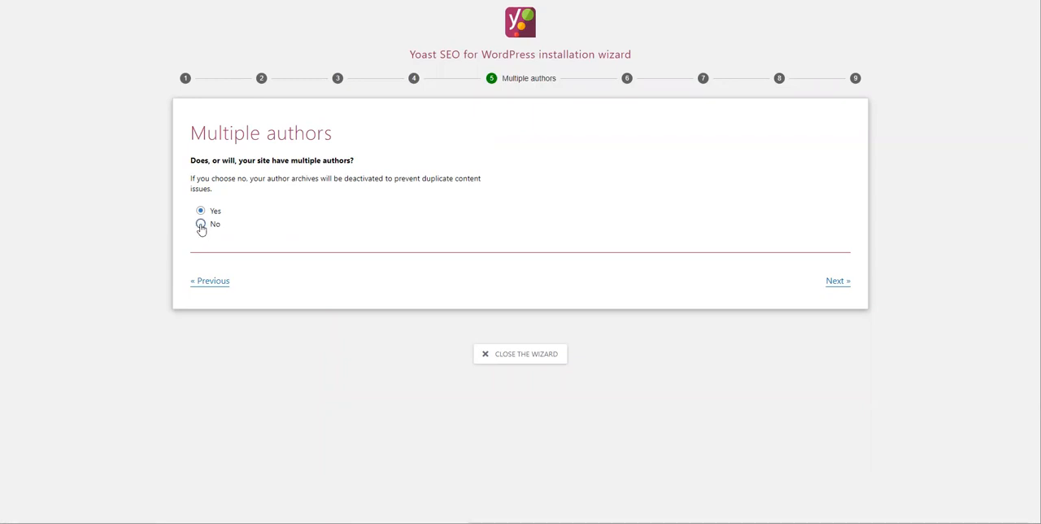
click(833, 283)
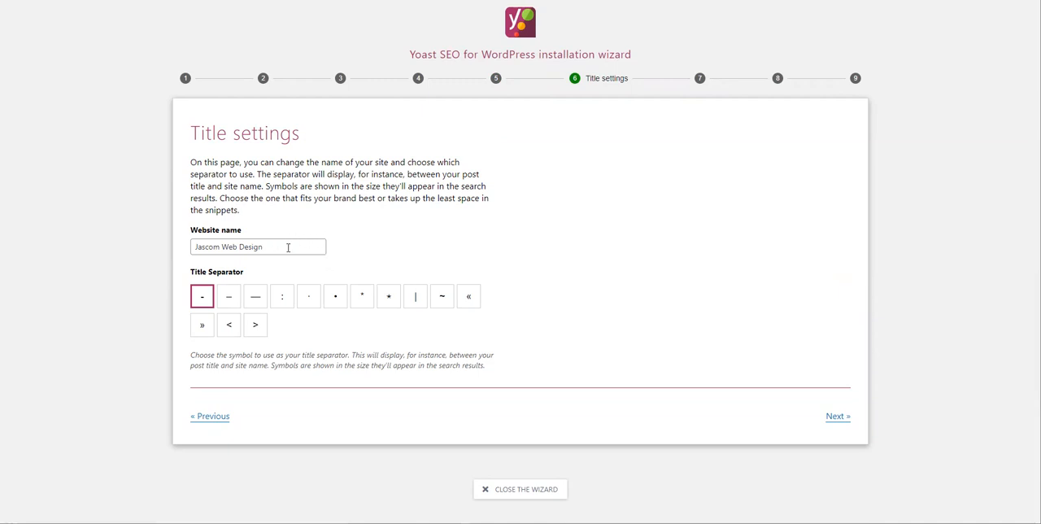
click(415, 299)
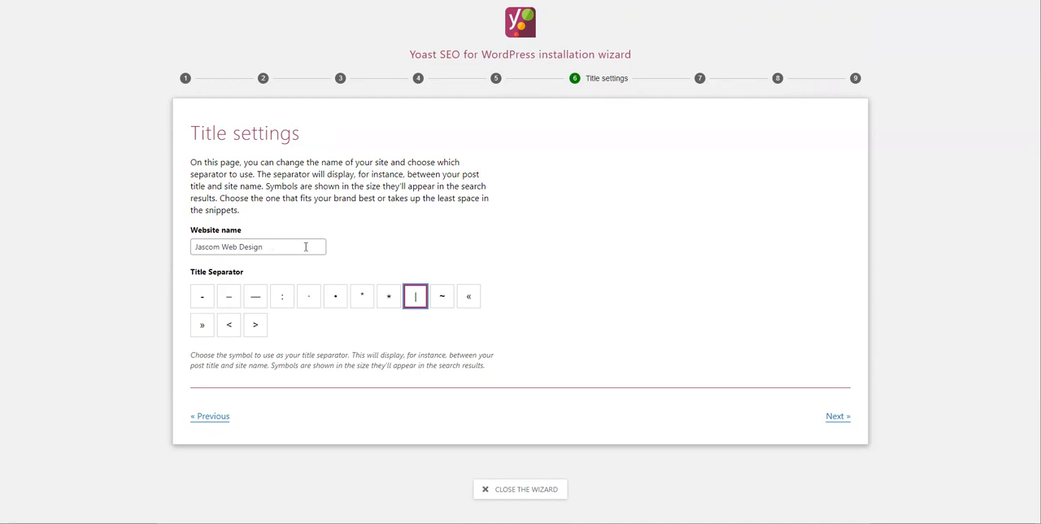
click(836, 417)
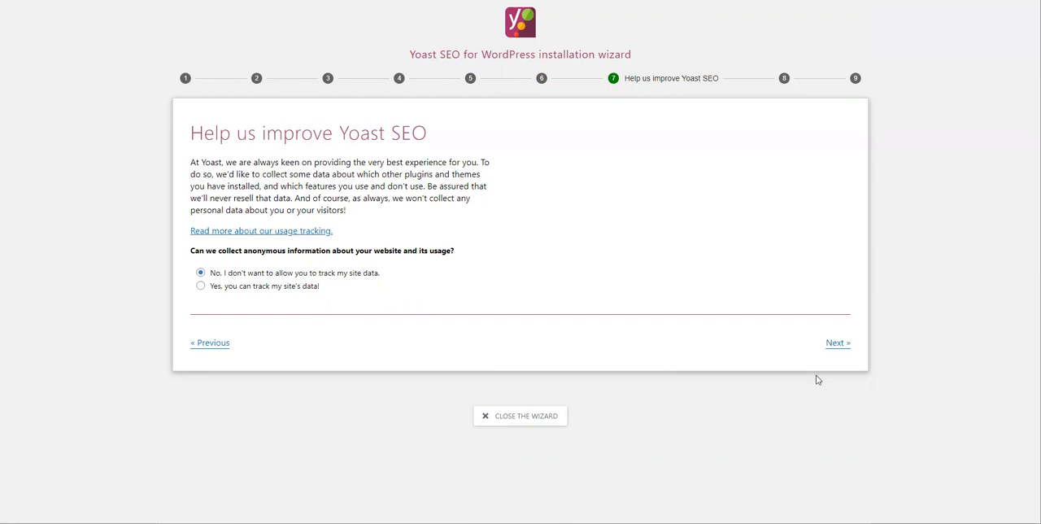
Step: Keep site data tracking declined, pass over the newsletter and training offers, and close the completed wizard
click(836, 348)
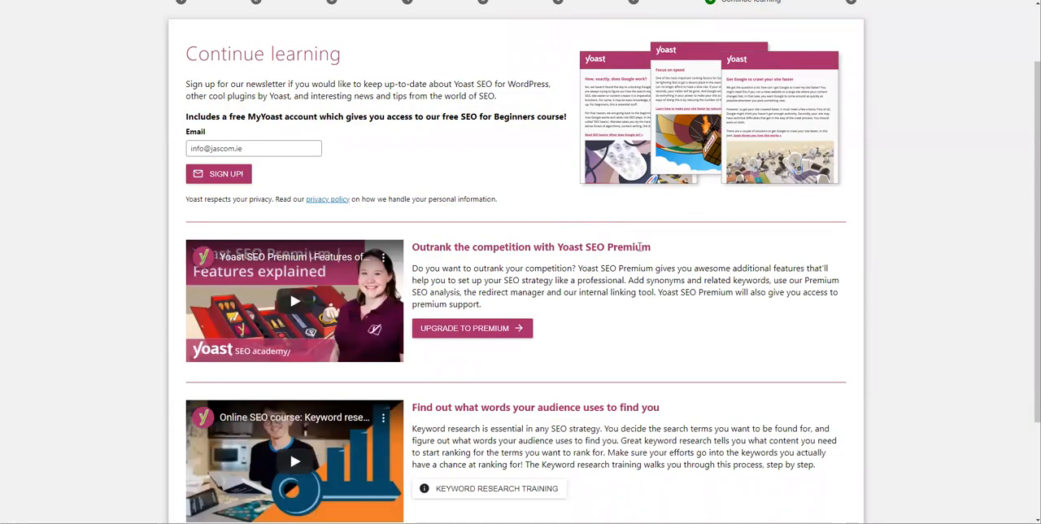
scroll(663, 183, down, 2)
scroll(663, 182, up, 3)
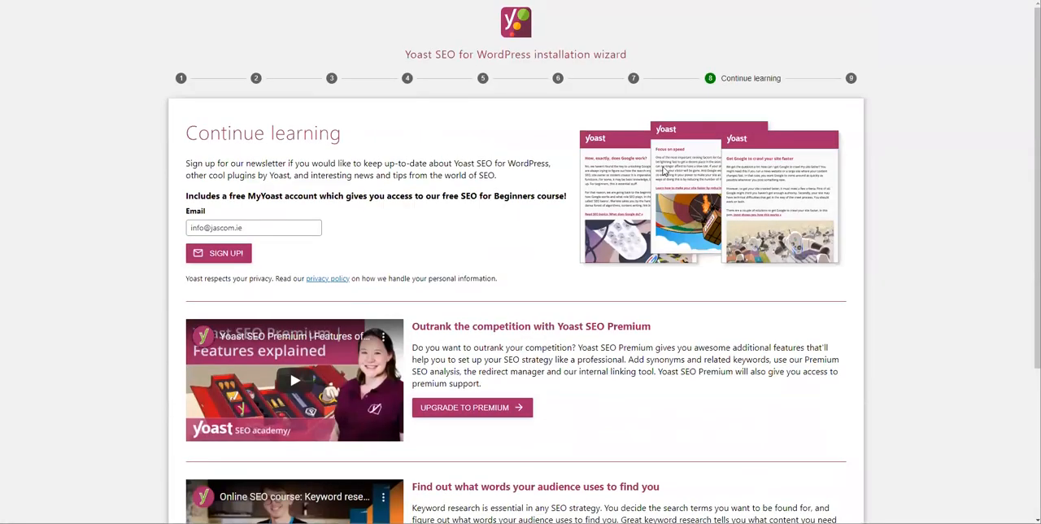
scroll(664, 172, down, 1)
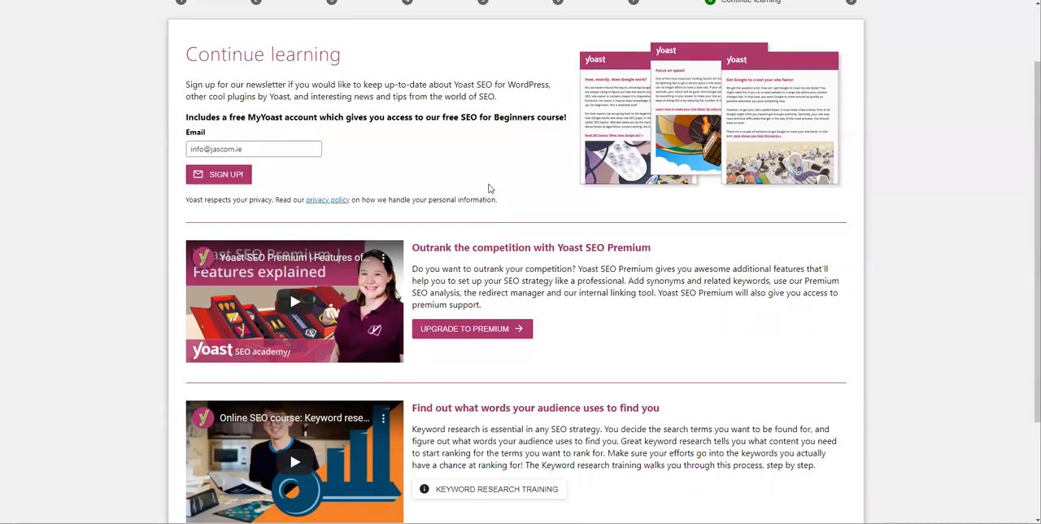
scroll(480, 187, down, 4)
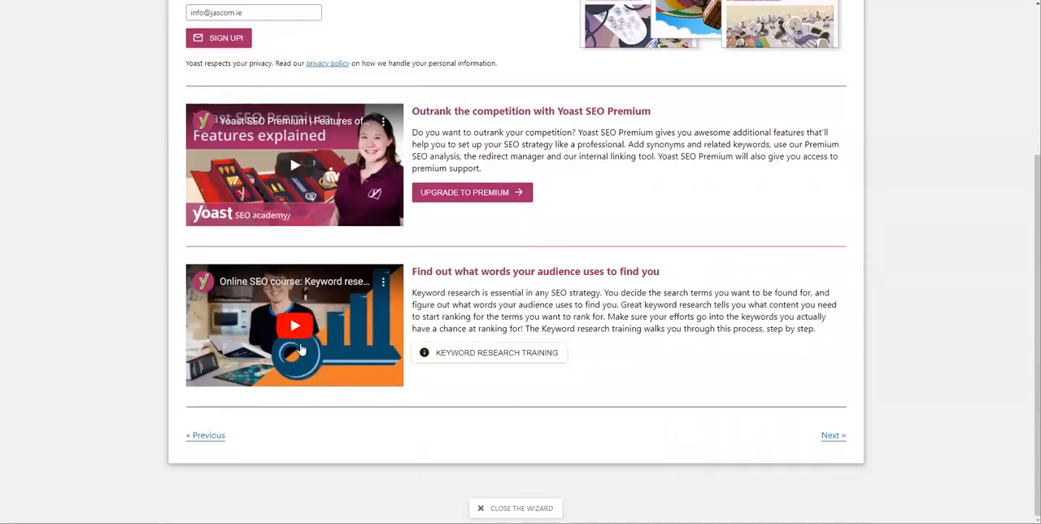
scroll(388, 245, up, 5)
scroll(693, 222, down, 5)
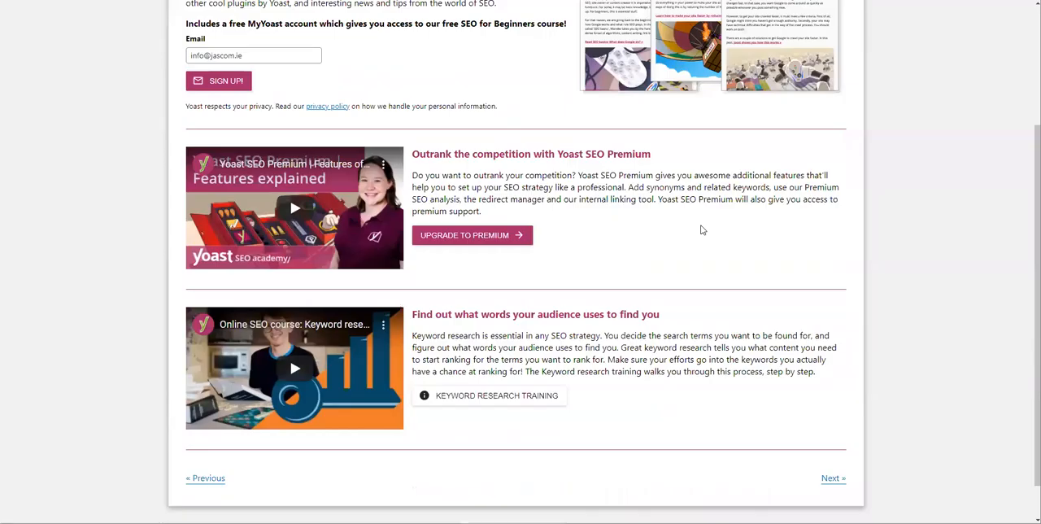
click(835, 435)
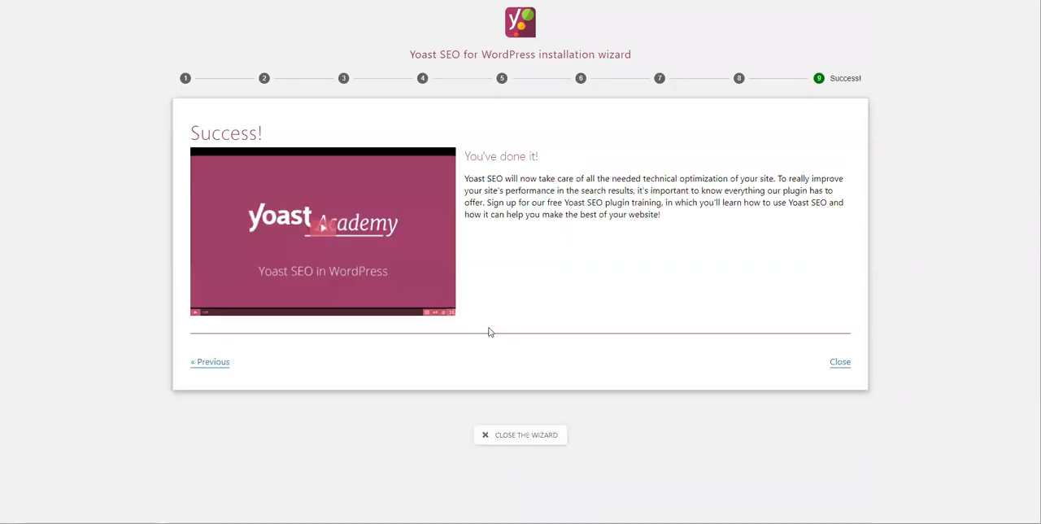
click(840, 363)
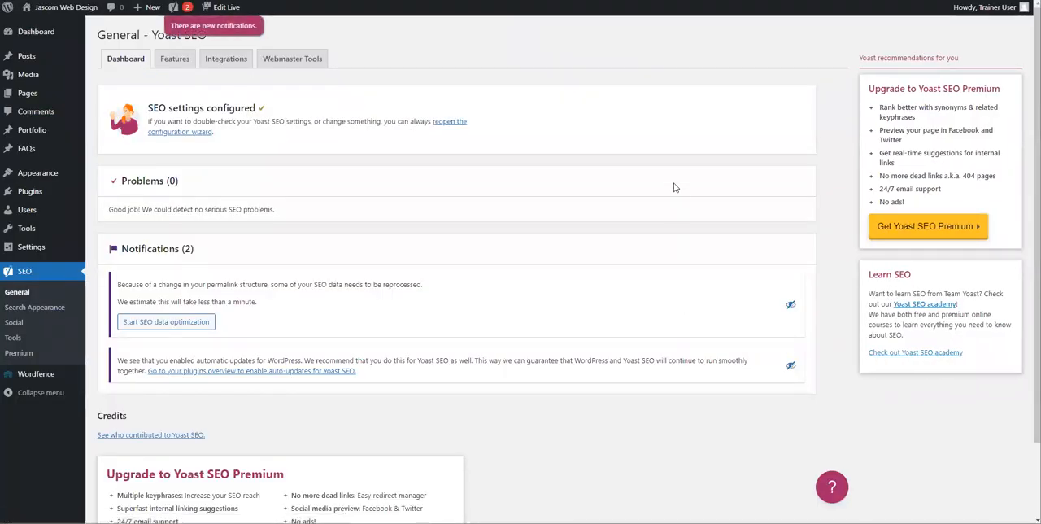
Step: Open the About Us page from the site's page list for editing
scroll(57, 287, down, 2)
scroll(58, 323, up, 2)
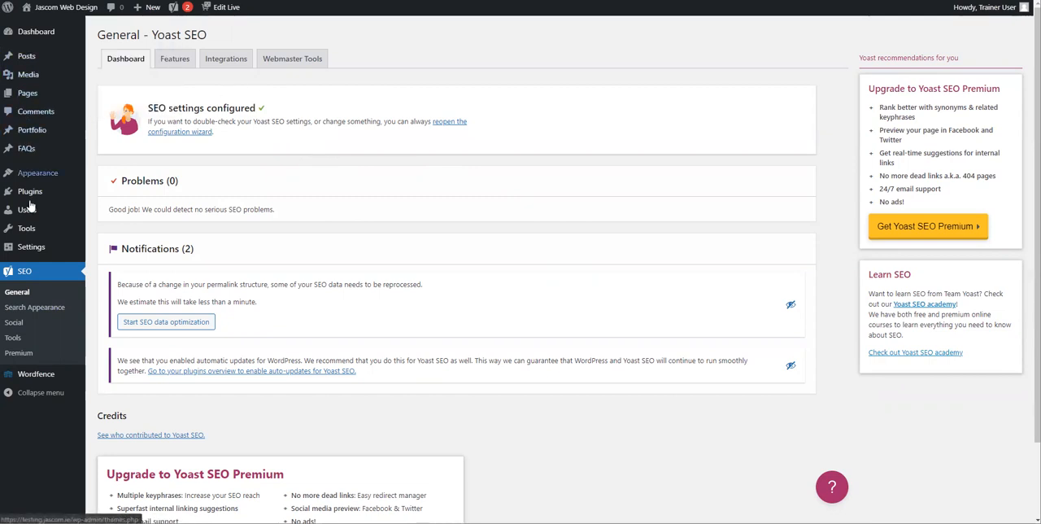
mouse_move(29, 63)
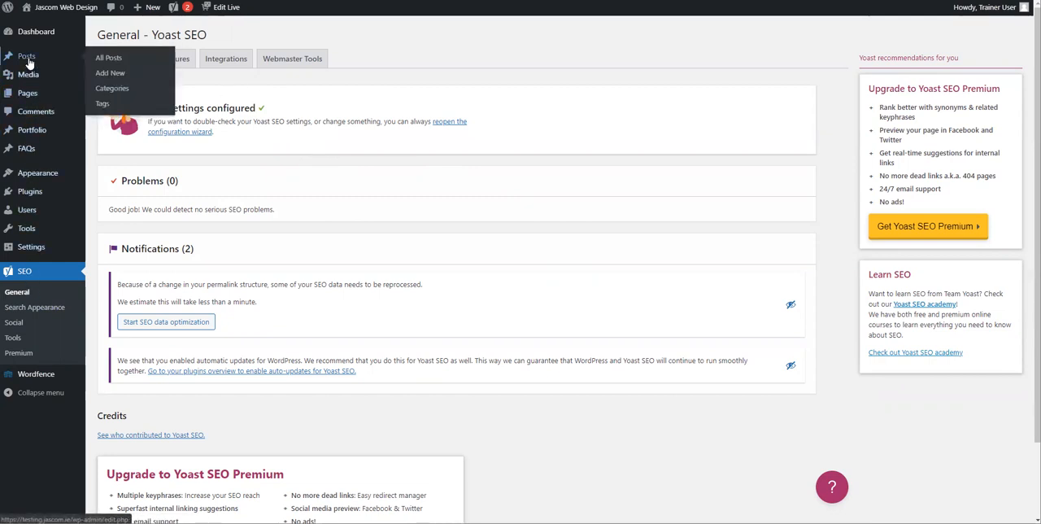
click(30, 96)
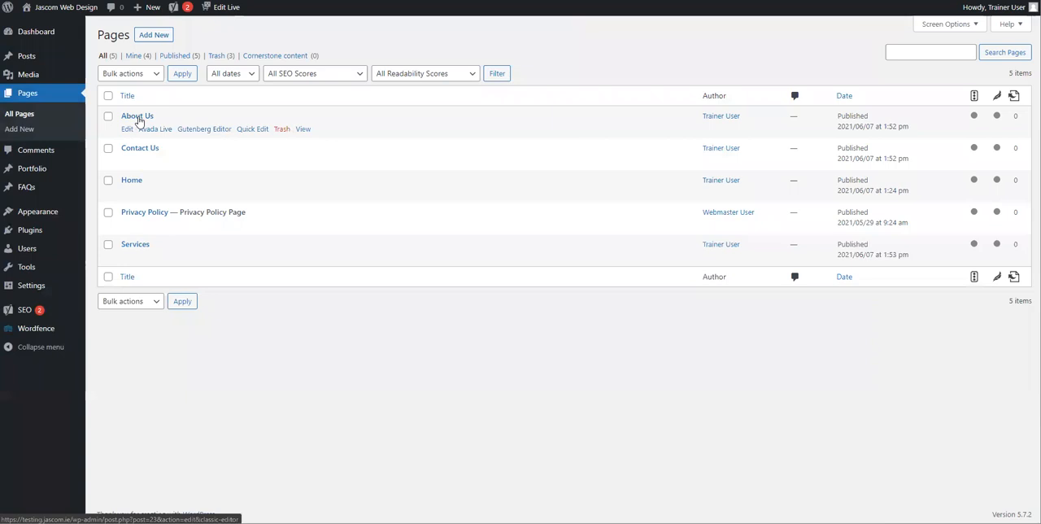
click(139, 115)
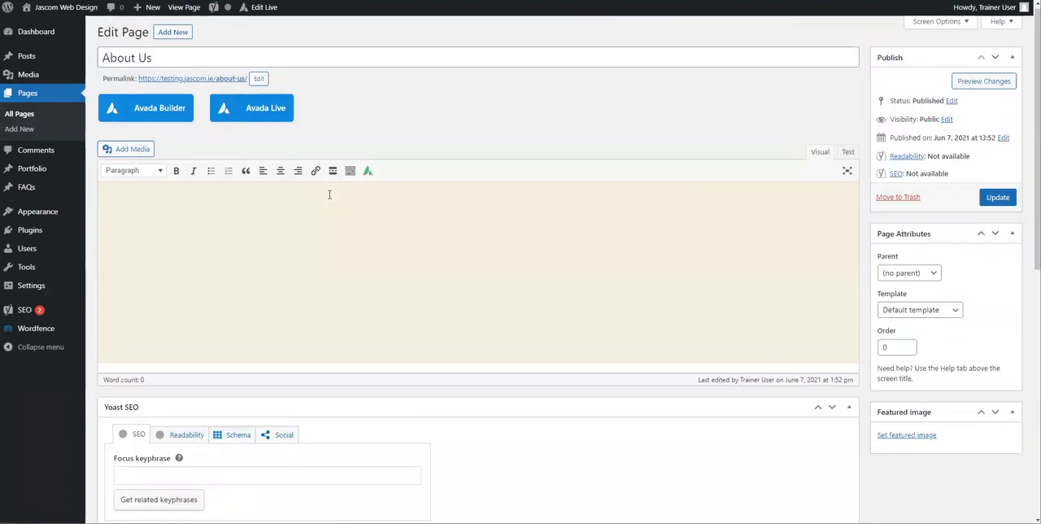
Step: Enter "about us" as the Yoast SEO focus keyphrase for the About Us page
scroll(327, 195, down, 3)
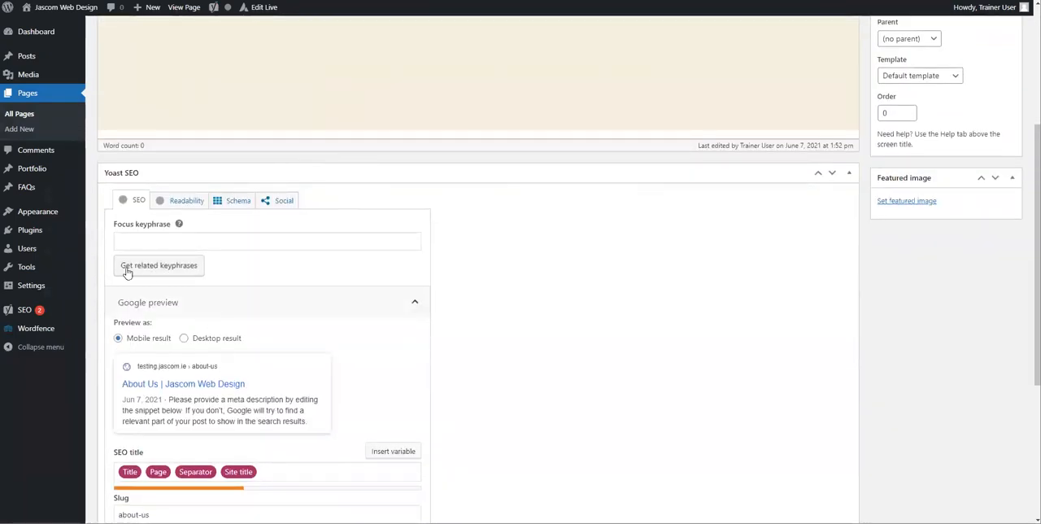
scroll(235, 244, up, 3)
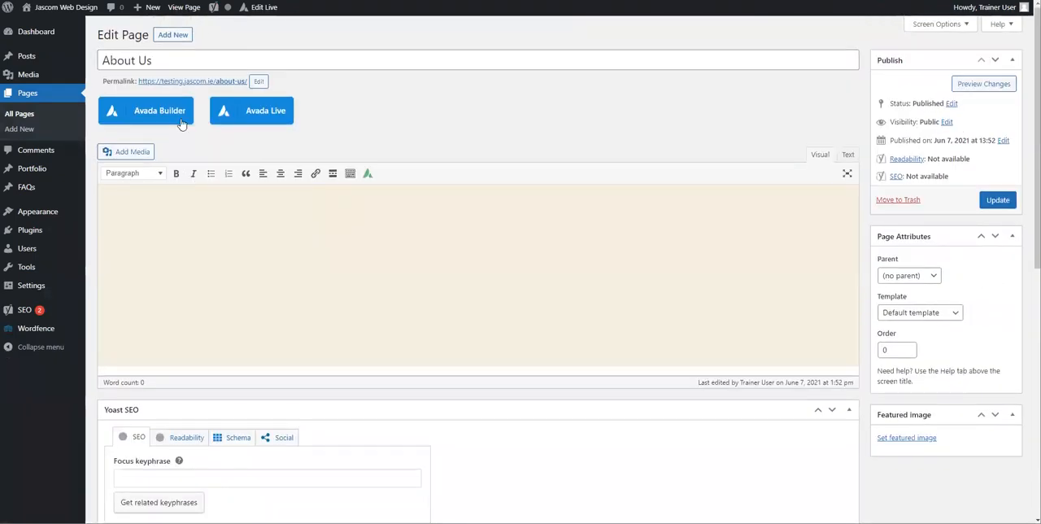
scroll(153, 105, down, 2)
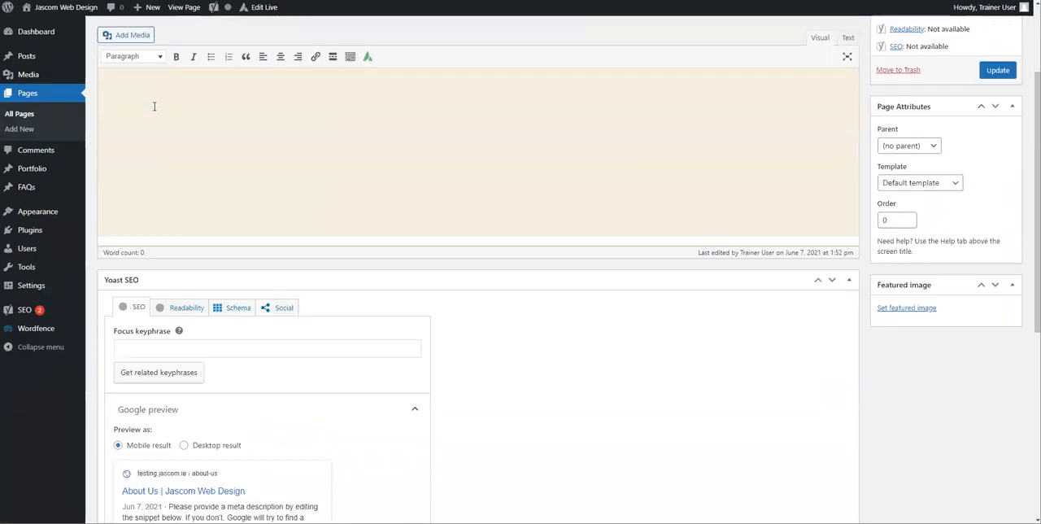
scroll(167, 179, up, 2)
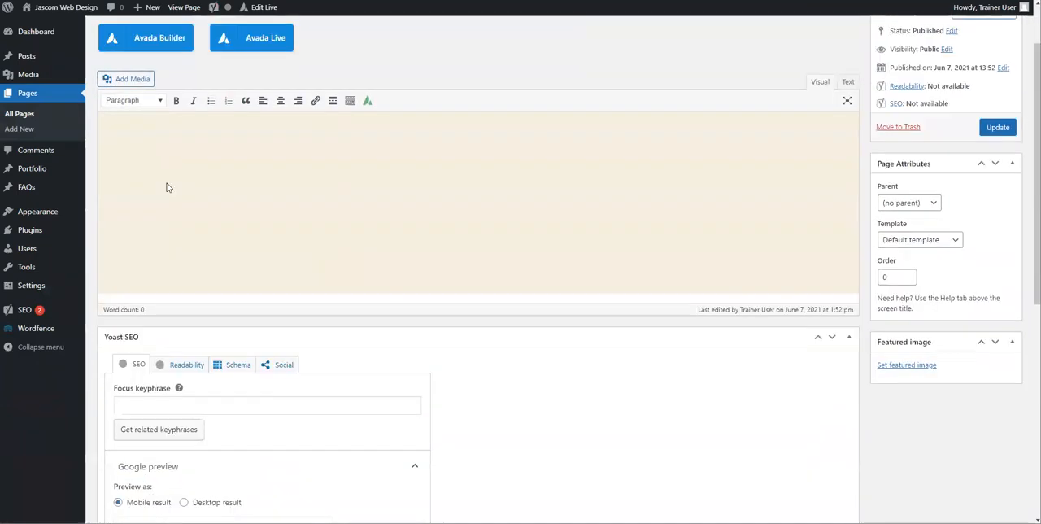
click(163, 478)
text(aboutt)
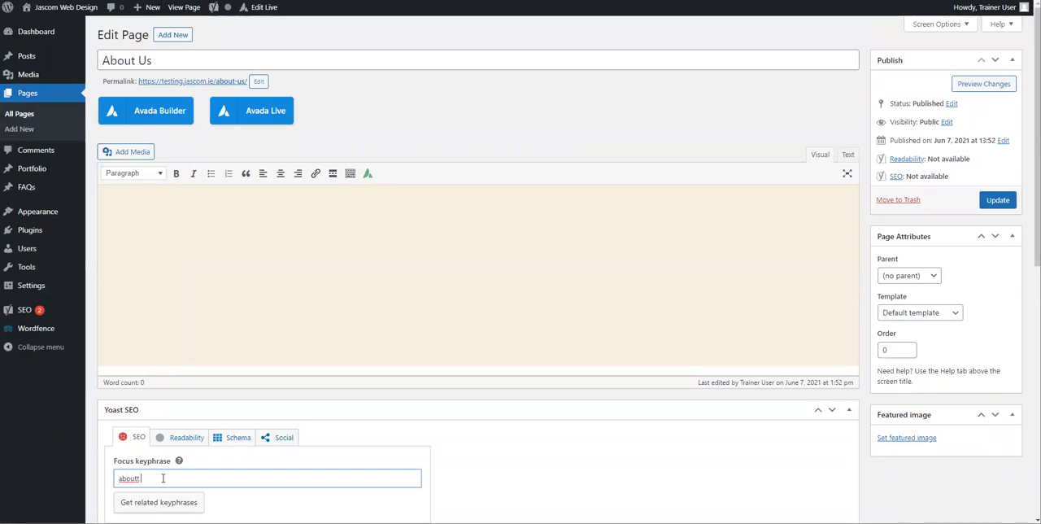
key(BackSpace)
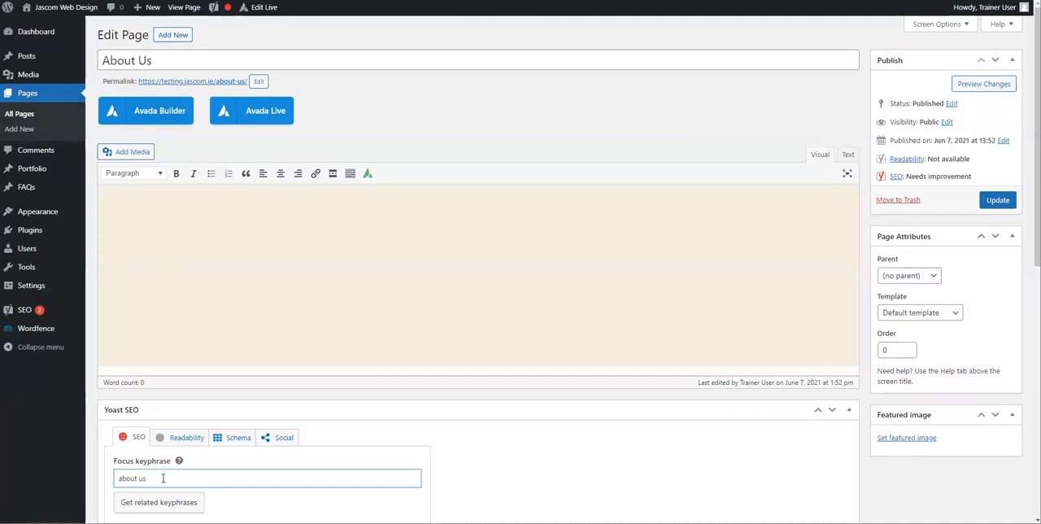
Step: Add the text "About us" to the page body and format it as Heading 1
click(373, 445)
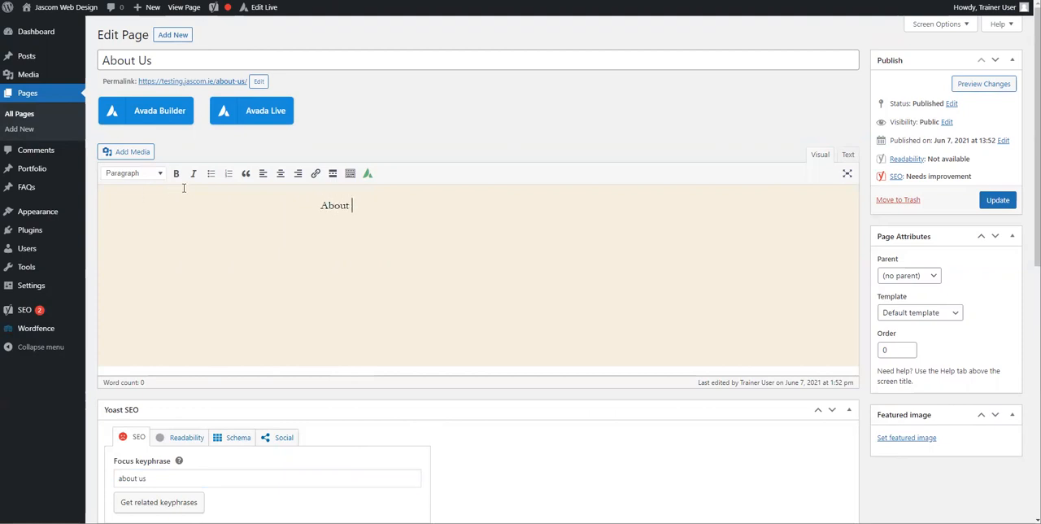
drag(370, 206, 302, 207)
click(378, 202)
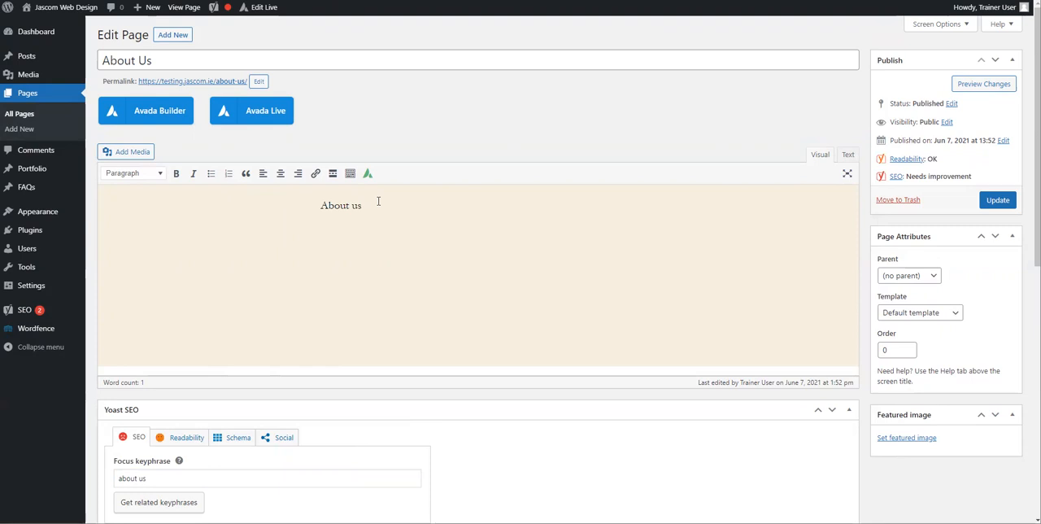
triple_click(337, 200)
click(130, 173)
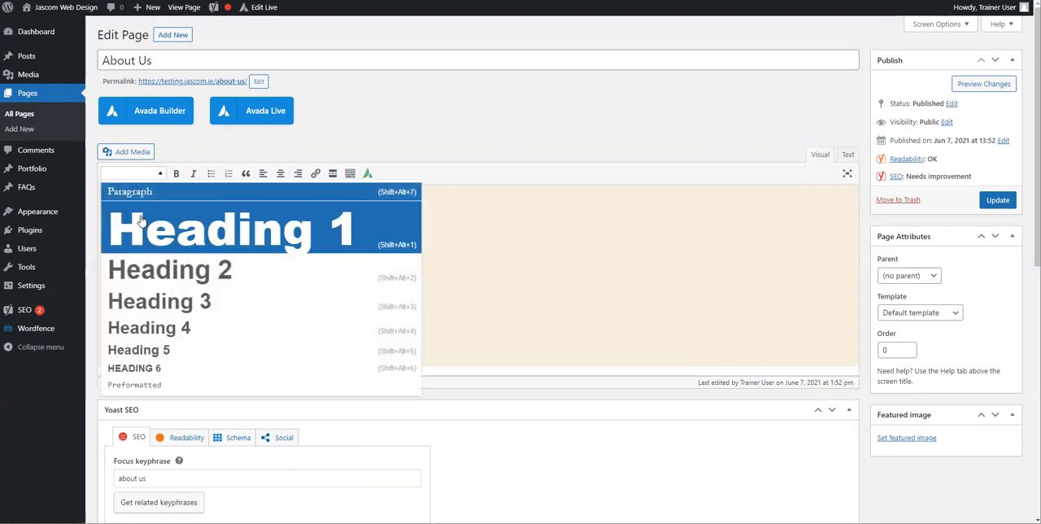
click(174, 218)
click(232, 332)
scroll(232, 318, down, 3)
scroll(232, 318, up, 3)
Step: Add a paragraph below the heading reading "About Us - Our company designs websites .."
click(604, 229)
key(Return)
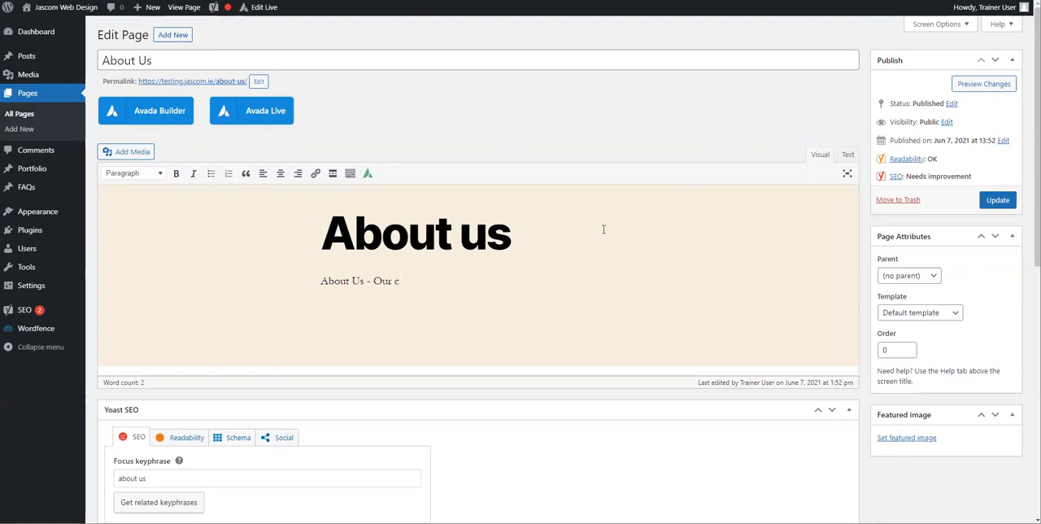
text(About Us - Our comapy)
key(BackSpace)
key(BackSpace)
text(pany designs websit)
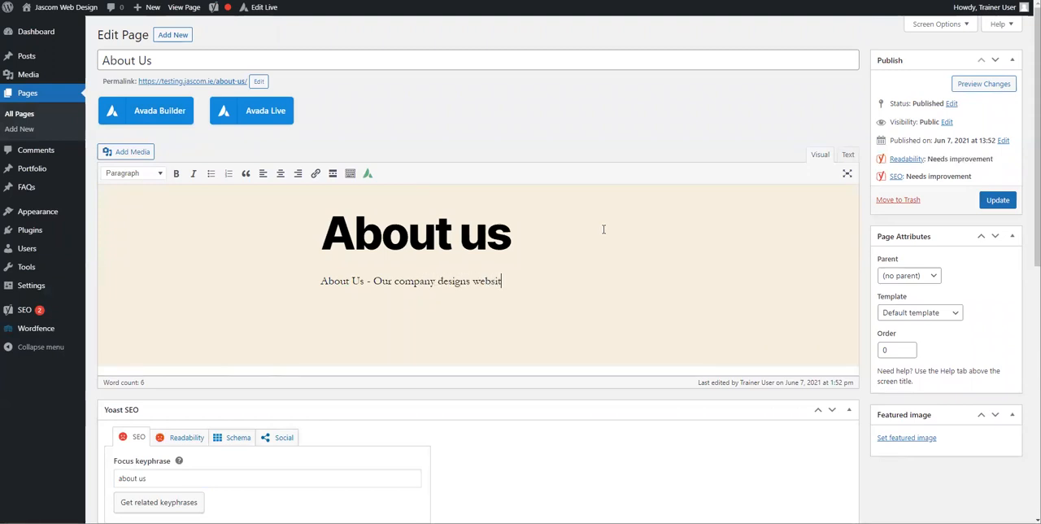
text(es ..)
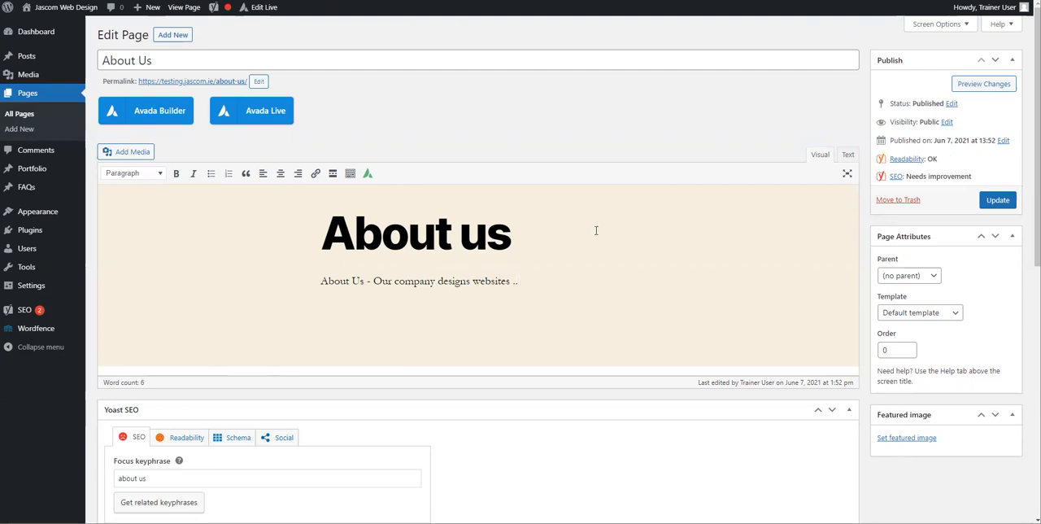
Step: Examine the Yoast SEO rating, focus keyphrase and Google preview alongside the page's title, permalink and body text
scroll(933, 343, down, 3)
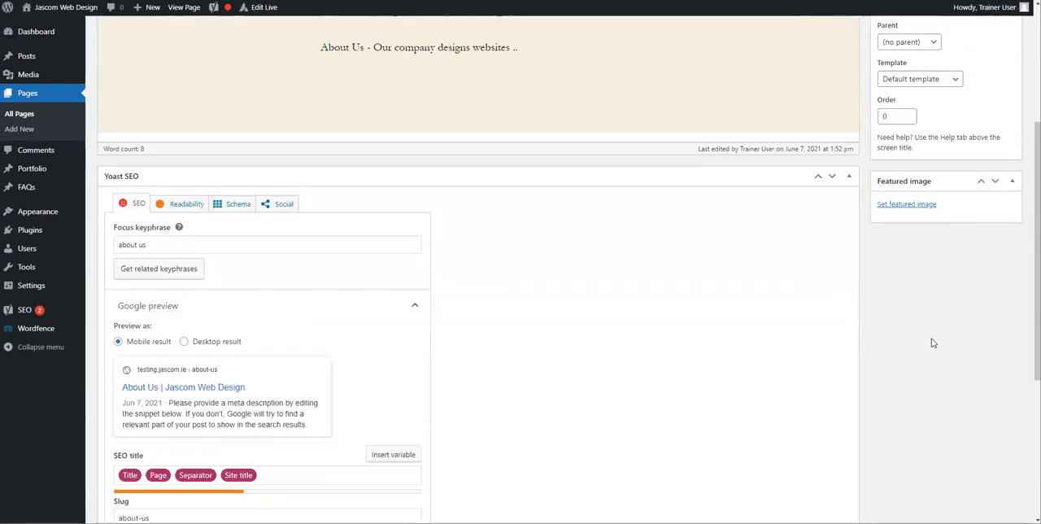
scroll(534, 275, down, 3)
scroll(520, 270, up, 2)
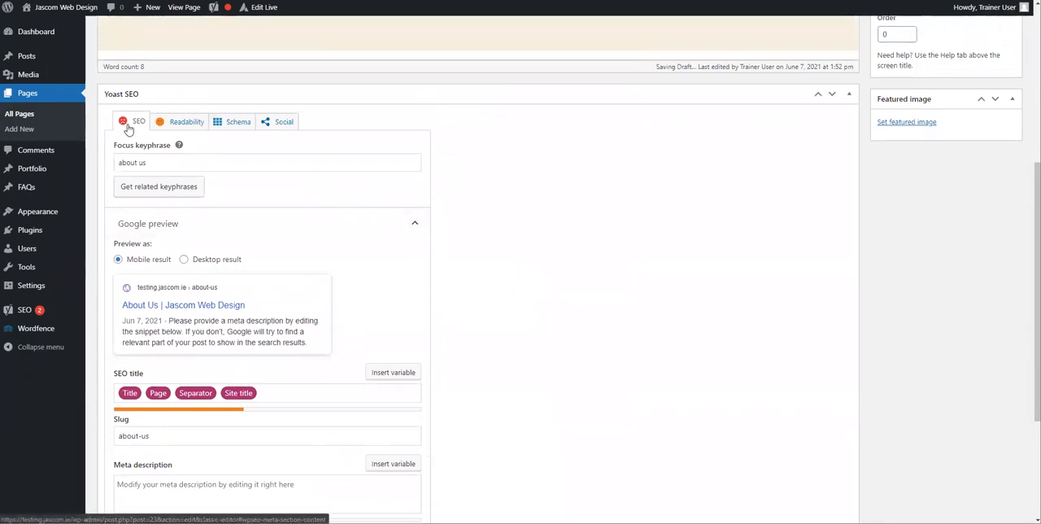
scroll(139, 144, up, 4)
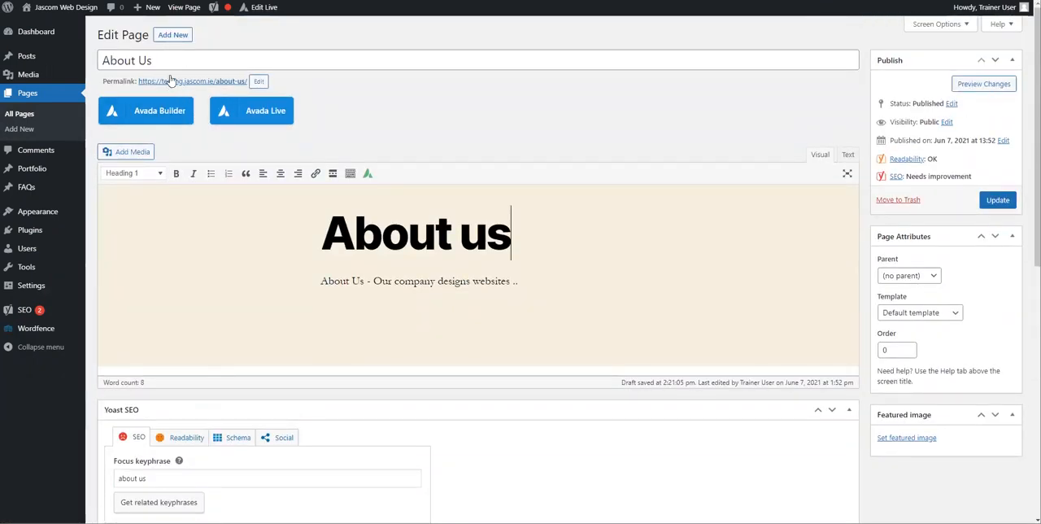
scroll(276, 234, down, 3)
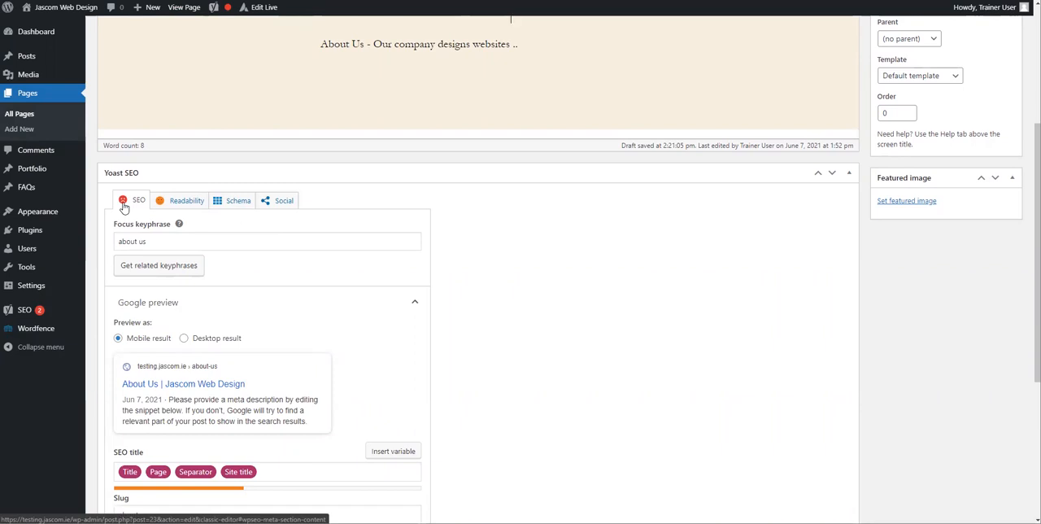
scroll(124, 207, down, 2)
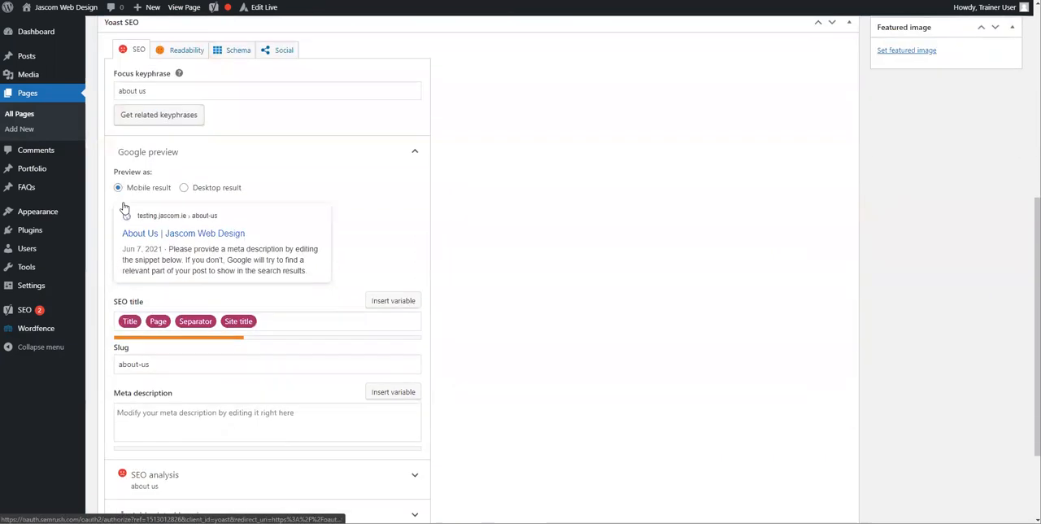
scroll(121, 205, up, 1)
scroll(280, 172, up, 4)
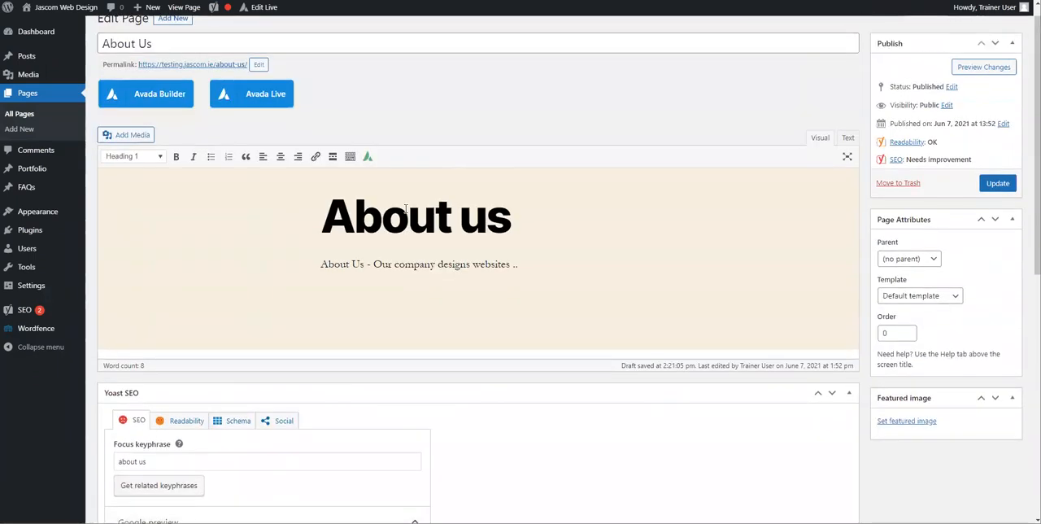
Step: Expand the SEO analysis for the focus keyphrase and review its problems, improvements, considerations and good results
scroll(383, 291, down, 3)
scroll(284, 281, down, 3)
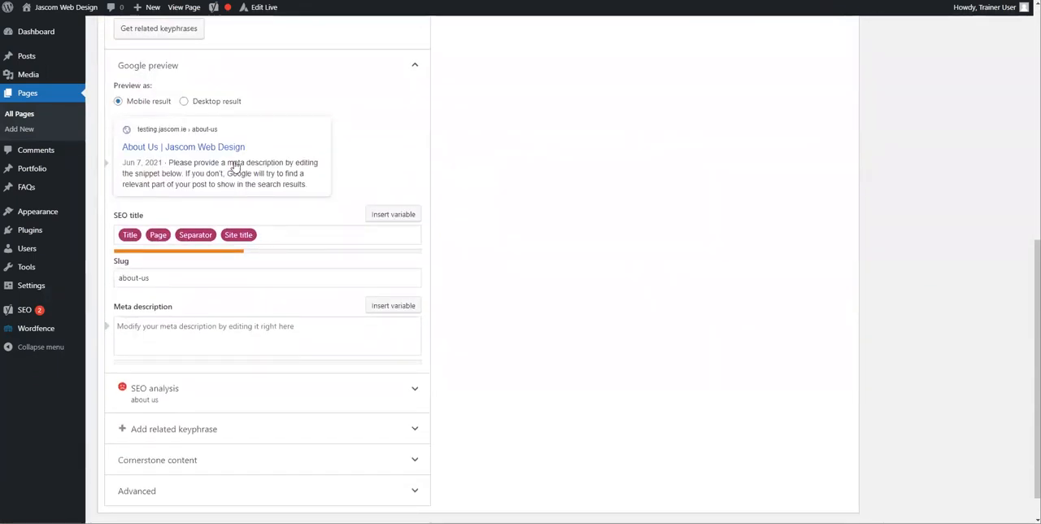
scroll(234, 167, down, 1)
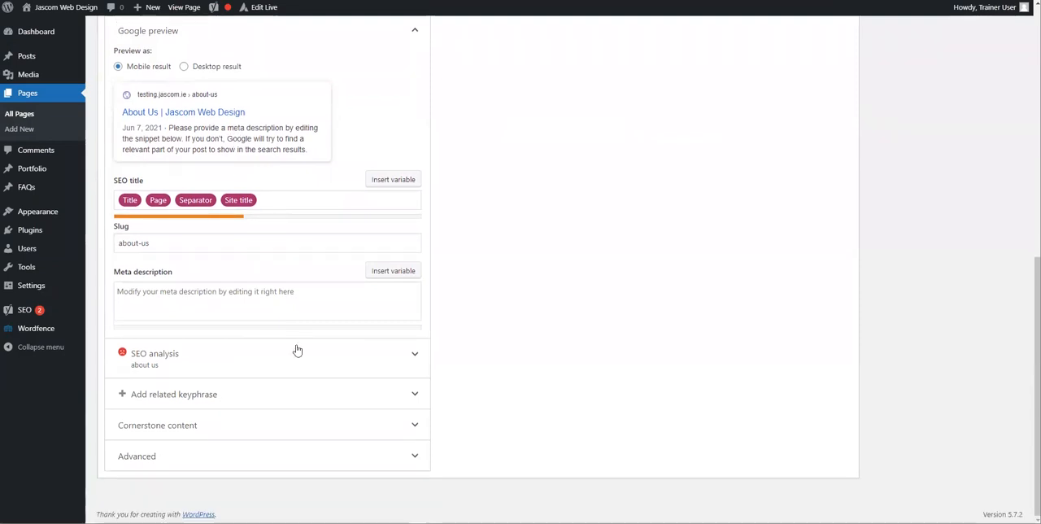
click(163, 362)
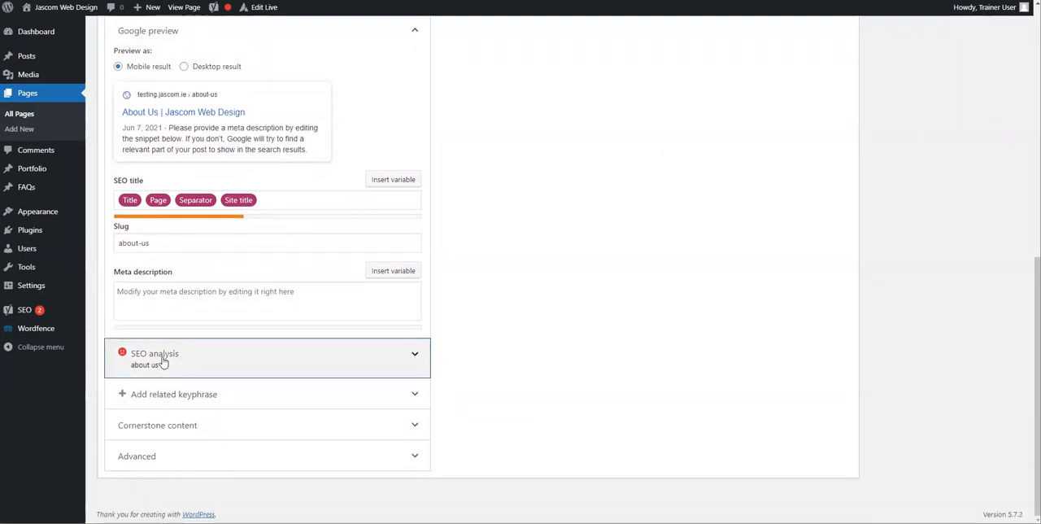
scroll(284, 361, down, 3)
scroll(289, 278, down, 2)
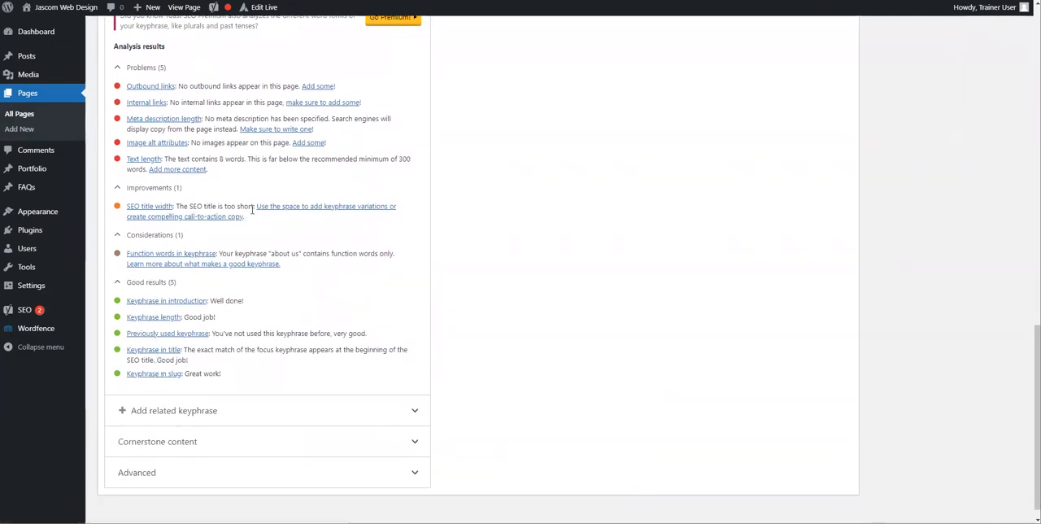
scroll(252, 207, up, 1)
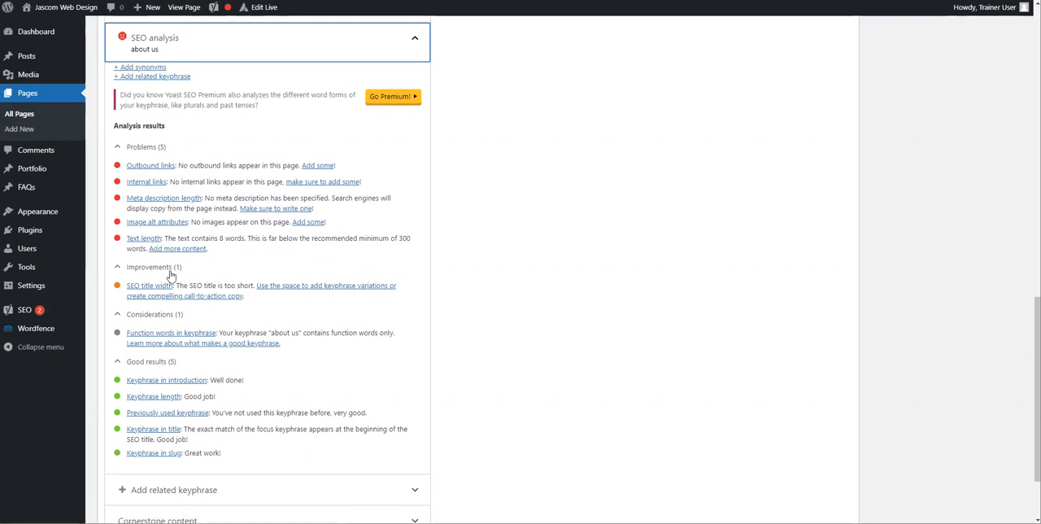
Step: Compare the page's heading and text with the focus keyphrase, Google preview, meta description field and SEO analysis results
scroll(163, 259, up, 10)
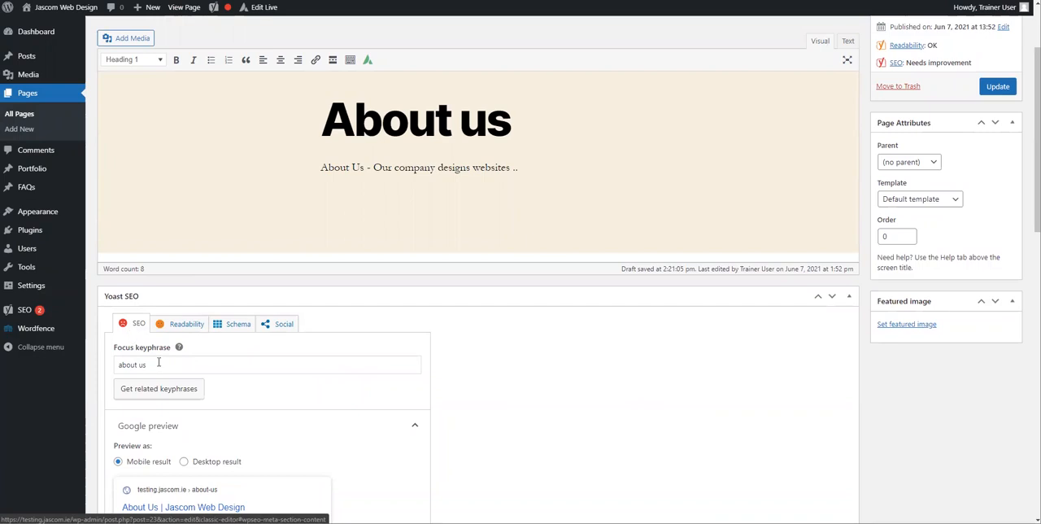
scroll(158, 325, down, 10)
scroll(167, 330, up, 10)
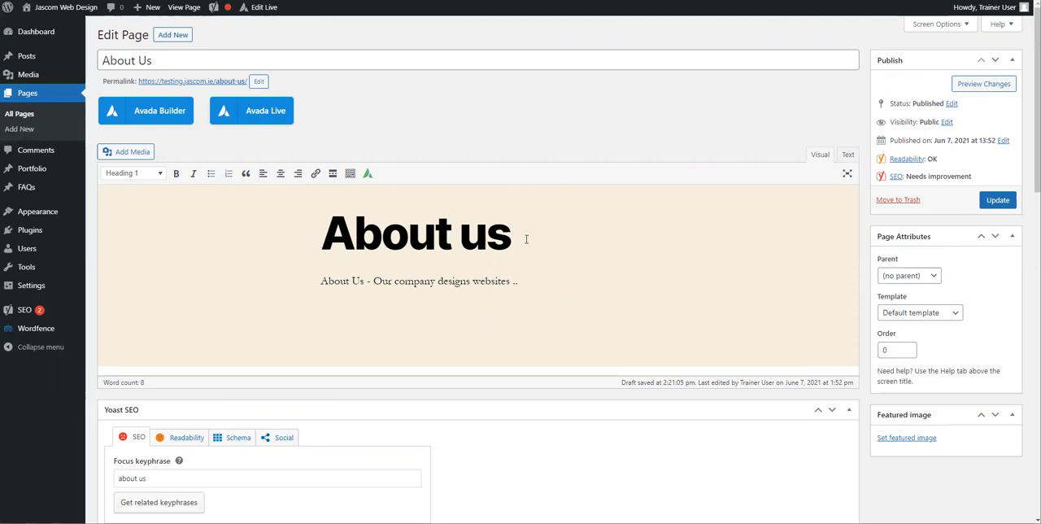
scroll(526, 239, down, 3)
click(163, 245)
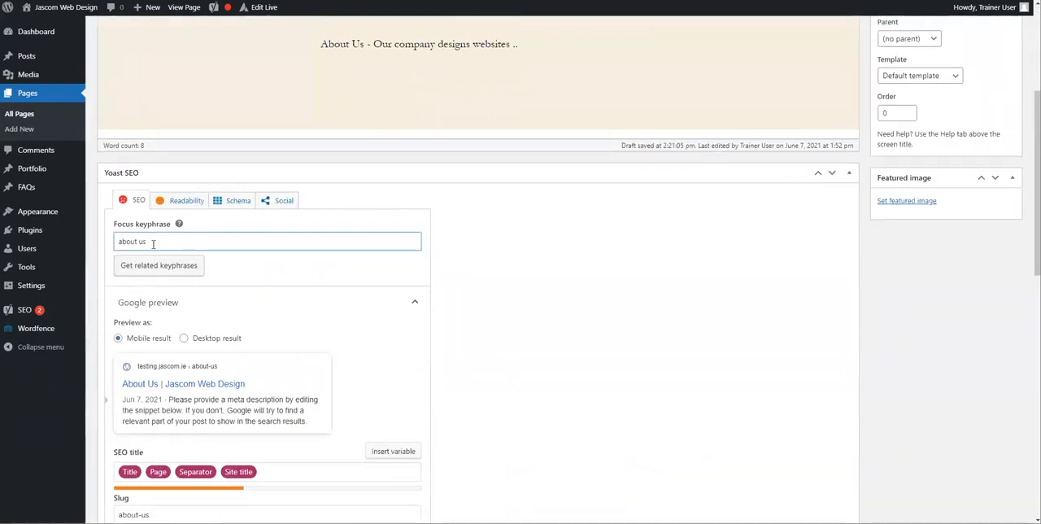
scroll(227, 257, down, 2)
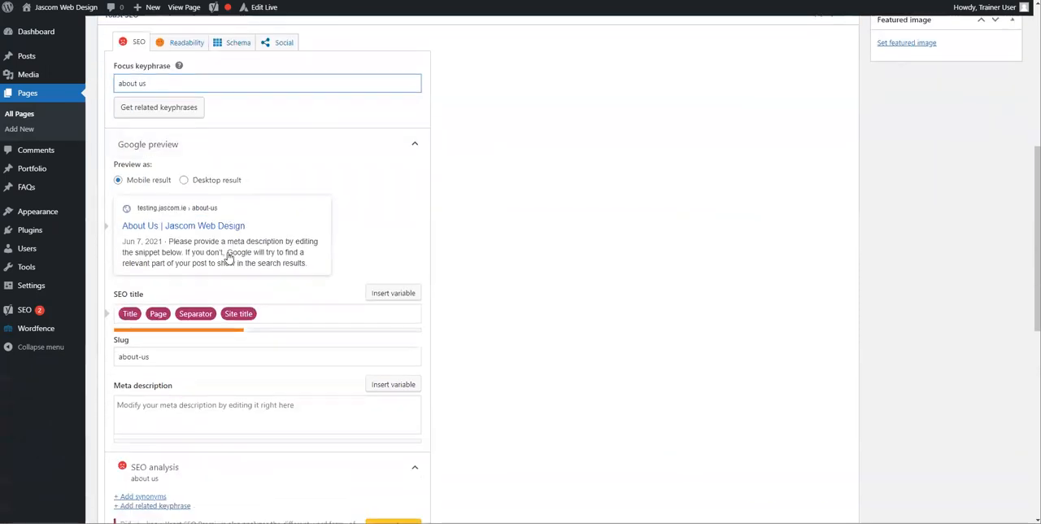
scroll(228, 258, up, 4)
scroll(227, 257, down, 8)
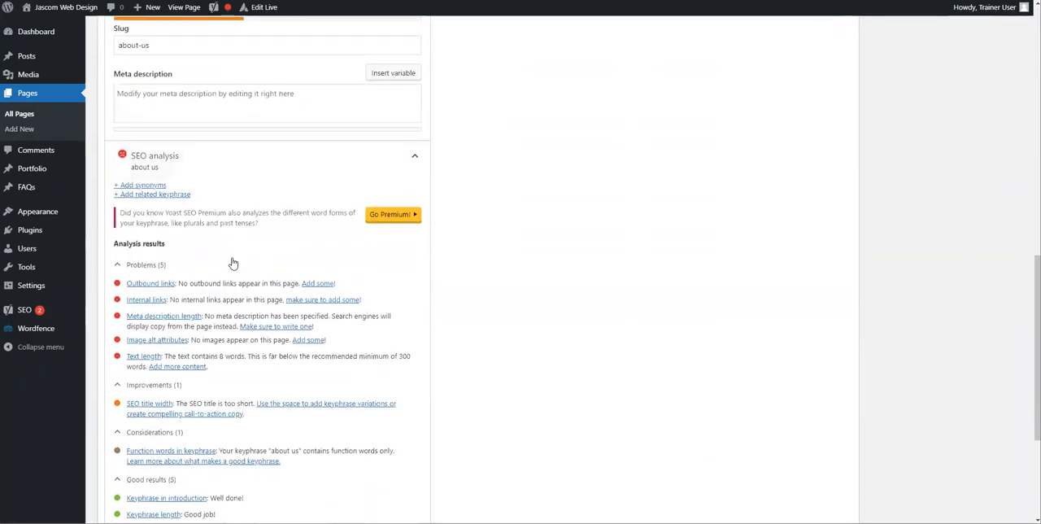
scroll(374, 278, up, 8)
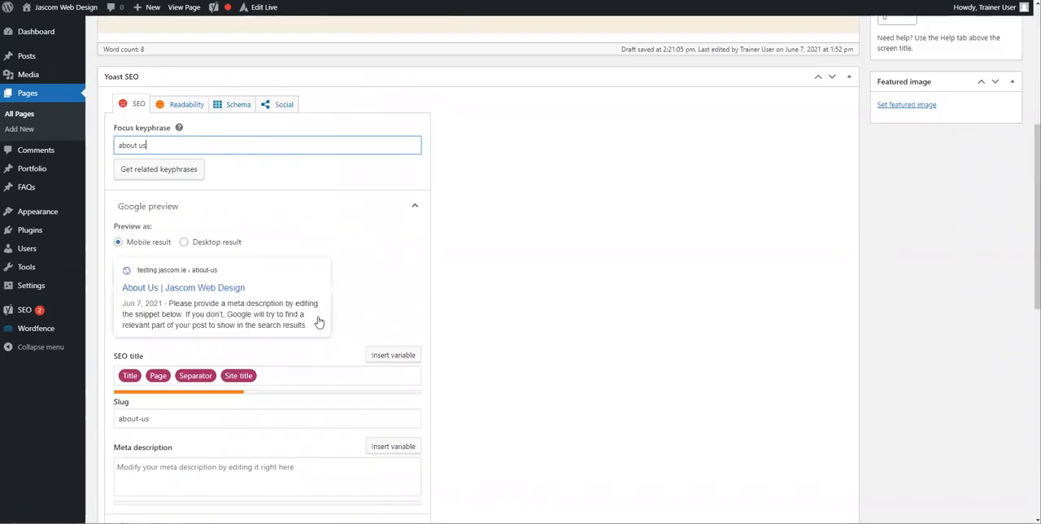